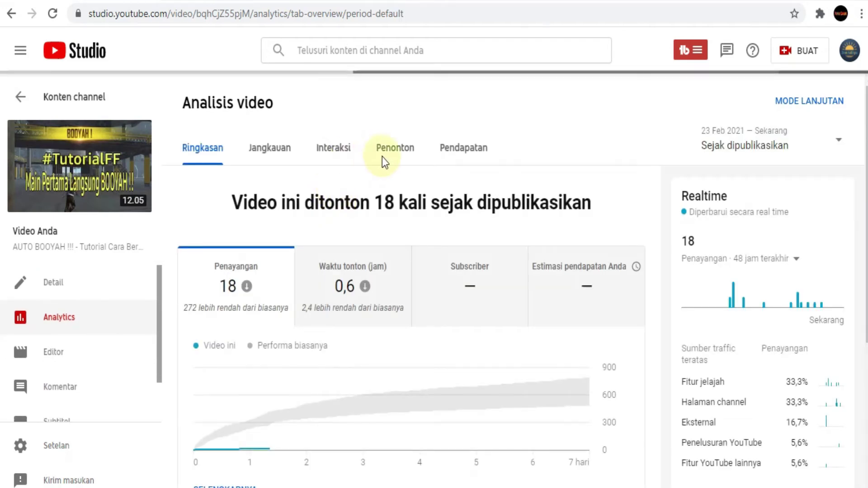
# - Check the playback-based CPM in the #TutorialFF video's revenue analytics and return to the channel content
pyautogui.click(459, 147)
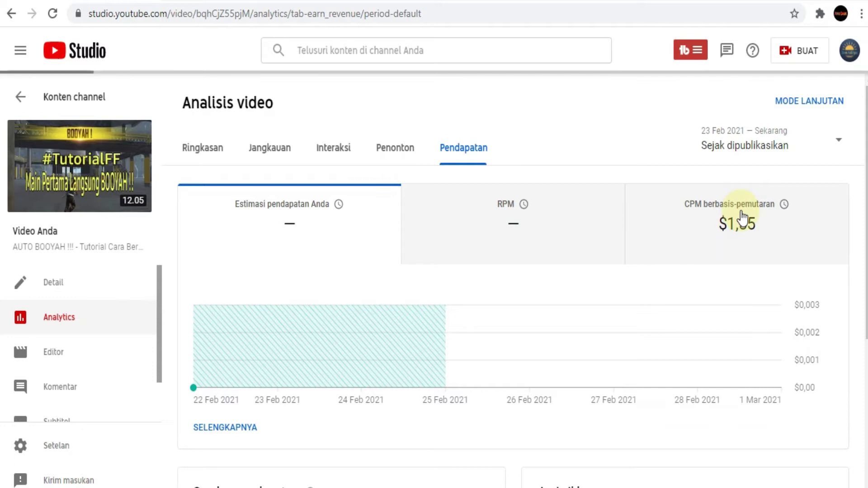
pyautogui.moveTo(743, 226)
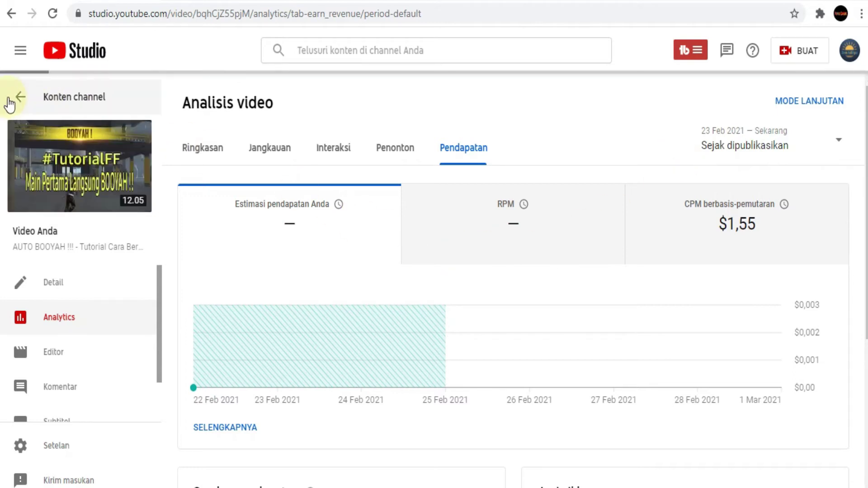
pyautogui.click(66, 117)
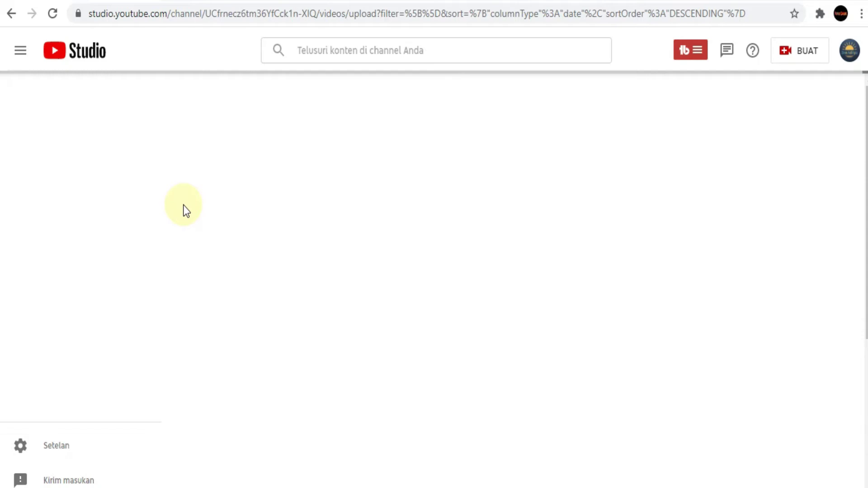
# - Set the channel's default currency to IDR – Rupiah Indonesia in the general settings and save
pyautogui.moveTo(159, 256); pyautogui.dragTo(120, 460)
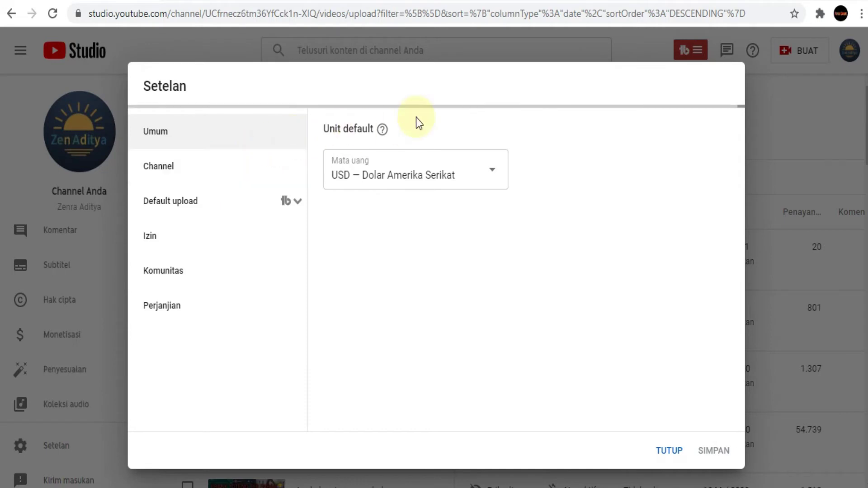
pyautogui.click(491, 179)
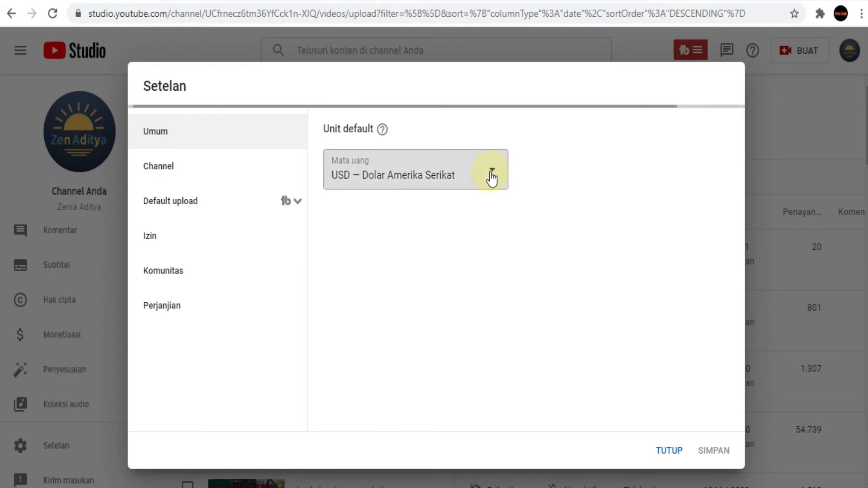
pyautogui.click(492, 178)
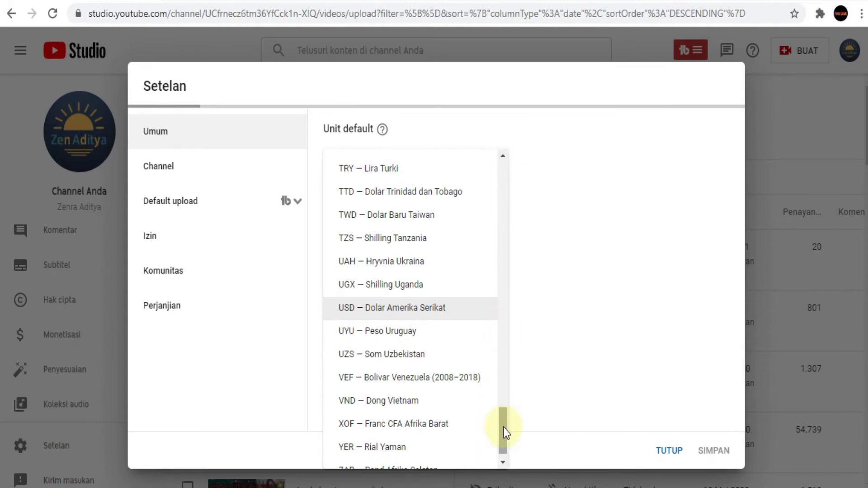
pyautogui.moveTo(518, 224); pyautogui.dragTo(503, 149)
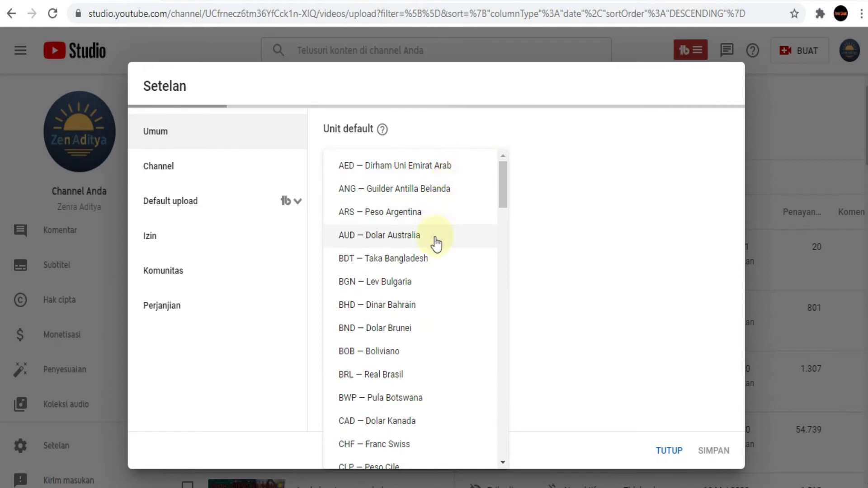
pyautogui.scroll(-2, 434, 246)
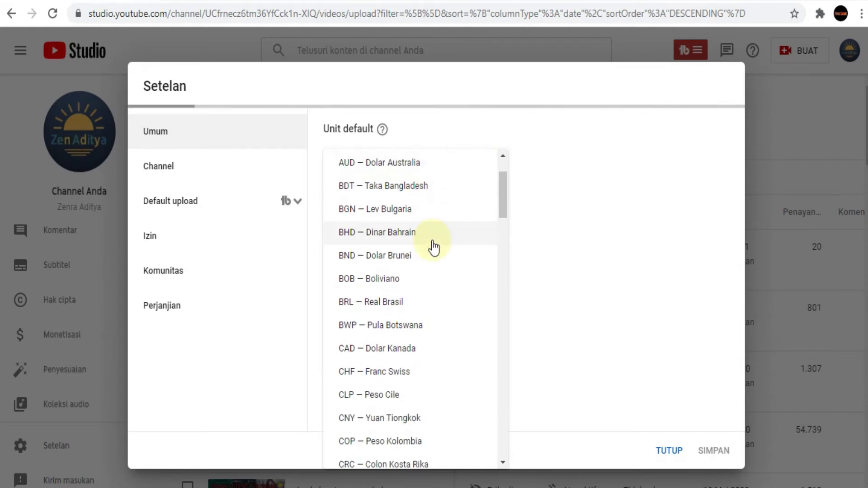
pyautogui.scroll(-2, 433, 246)
pyautogui.scroll(-3, 432, 247)
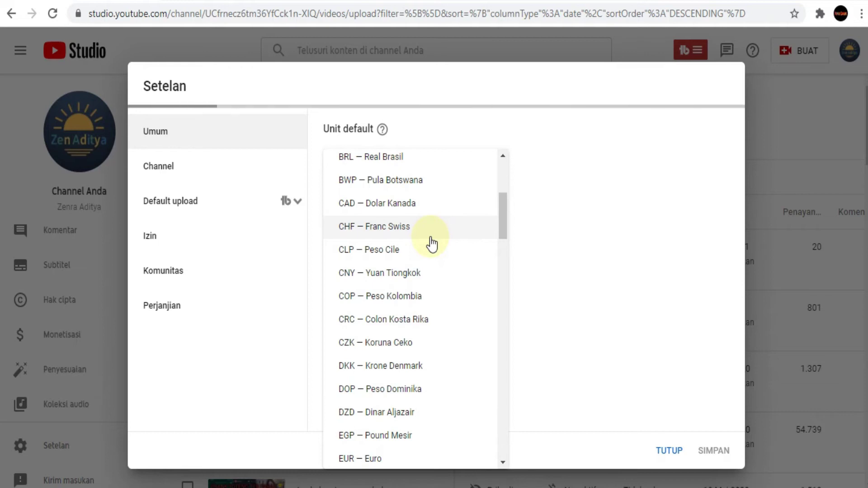
pyautogui.scroll(-8, 479, 222)
pyautogui.scroll(-20, 480, 226)
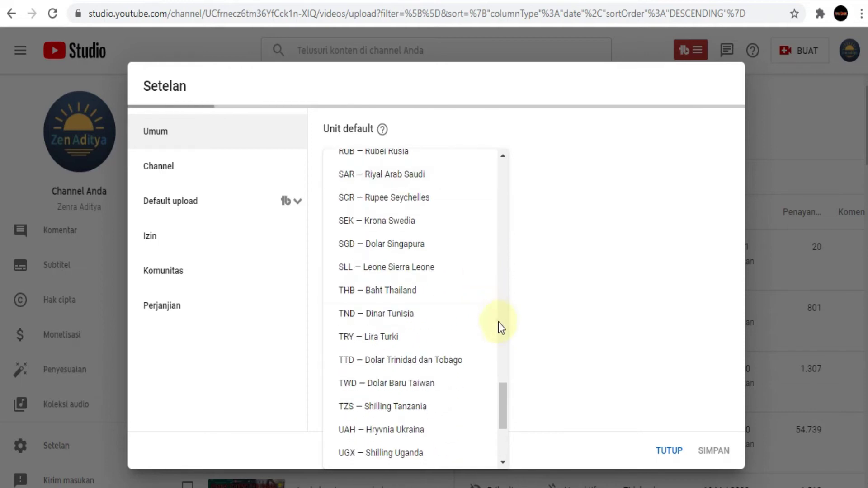
pyautogui.scroll(-5, 500, 327)
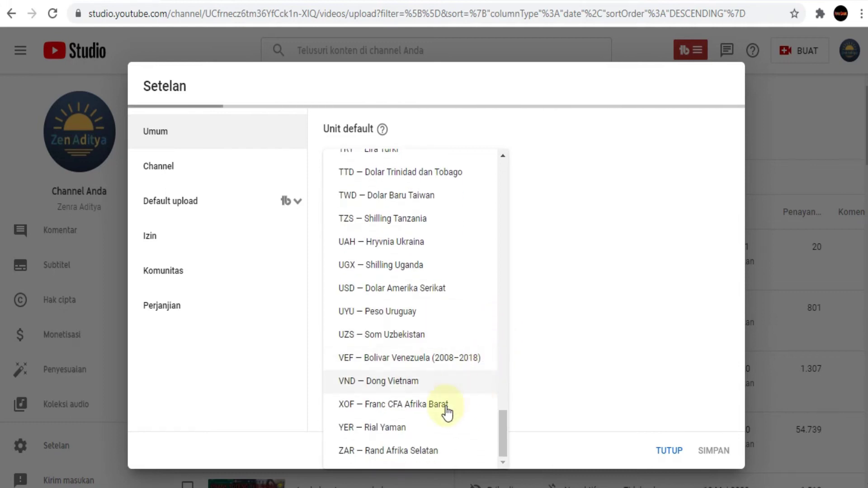
pyautogui.scroll(3, 438, 427)
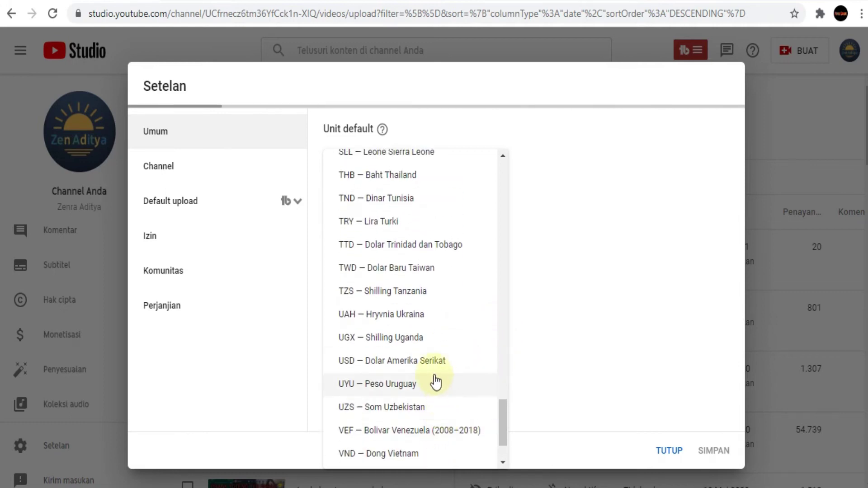
pyautogui.scroll(3, 435, 382)
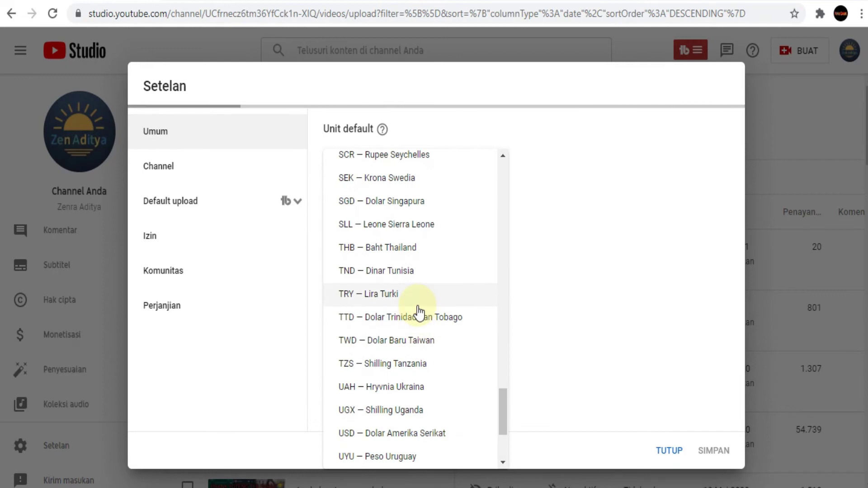
pyautogui.scroll(3, 419, 307)
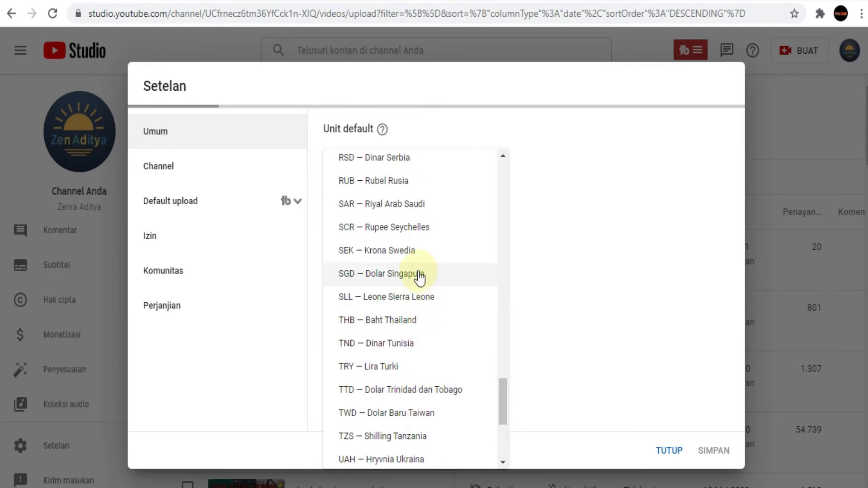
pyautogui.scroll(3, 420, 277)
pyautogui.scroll(3, 419, 277)
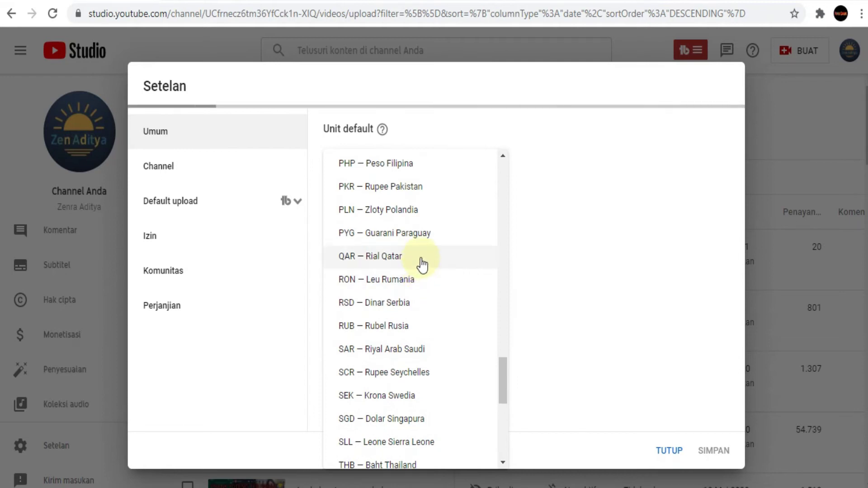
pyautogui.scroll(3, 422, 265)
pyautogui.scroll(3, 423, 263)
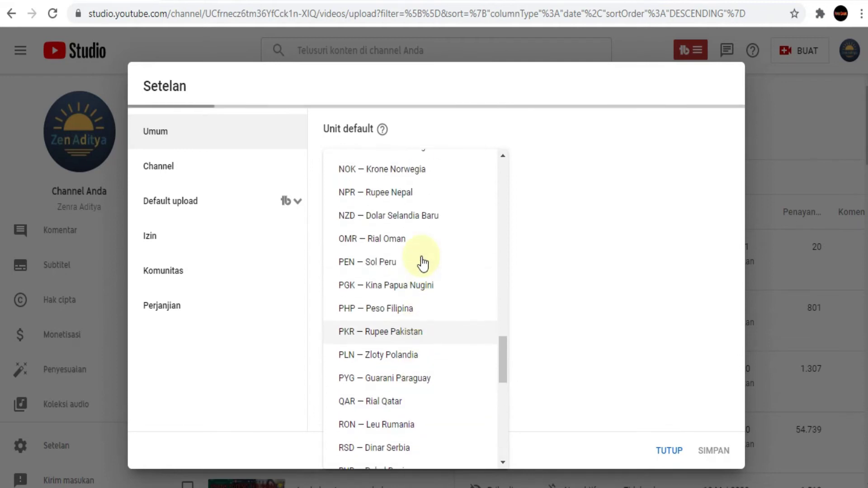
pyautogui.scroll(3, 422, 263)
pyautogui.scroll(3, 423, 264)
pyautogui.scroll(3, 422, 263)
pyautogui.scroll(3, 421, 262)
pyautogui.scroll(3, 420, 262)
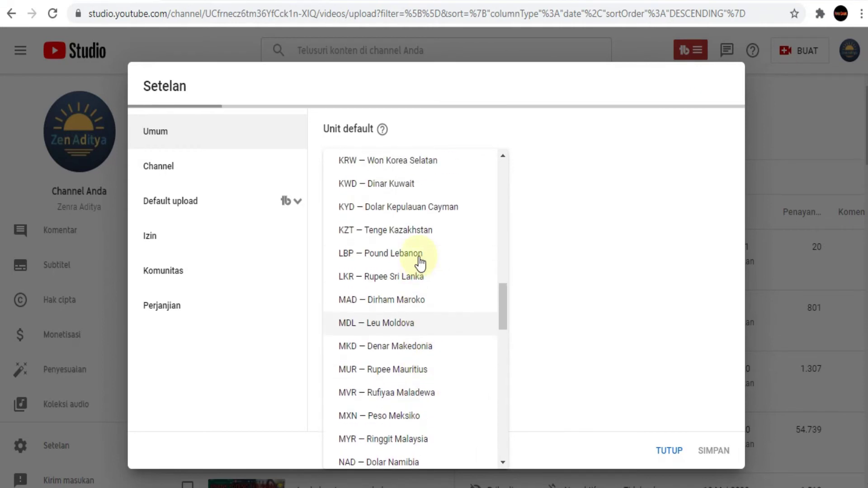
pyautogui.scroll(3, 420, 262)
pyautogui.scroll(3, 420, 264)
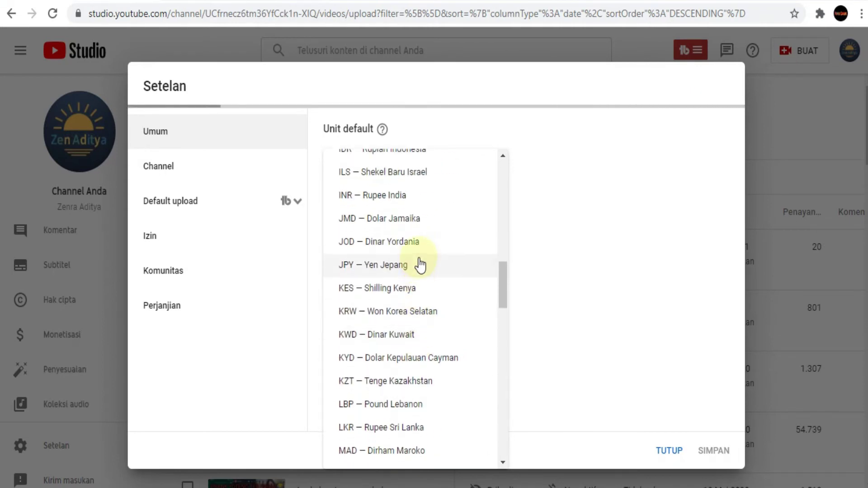
pyautogui.scroll(3, 420, 264)
pyautogui.scroll(3, 420, 265)
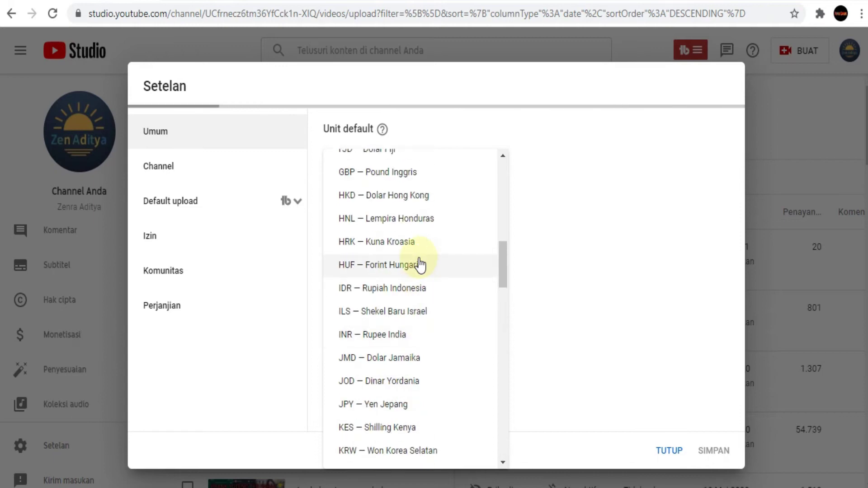
pyautogui.scroll(3, 420, 264)
pyautogui.scroll(3, 420, 265)
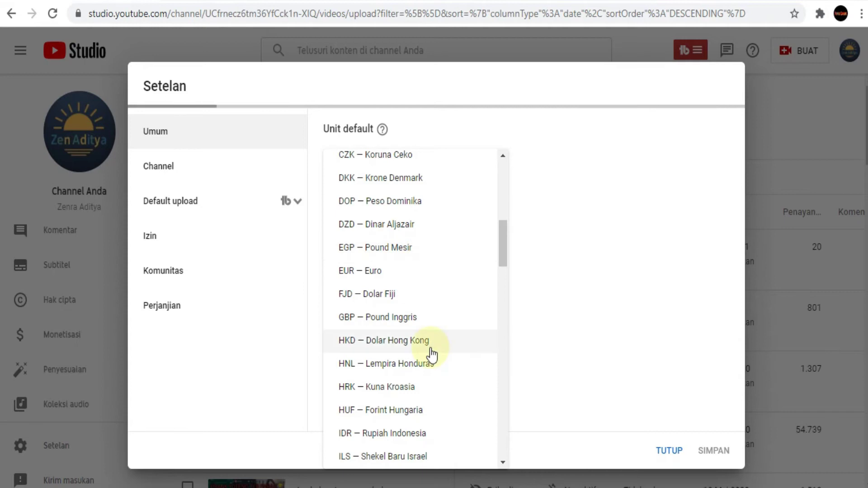
pyautogui.scroll(-3, 425, 353)
pyautogui.scroll(-3, 430, 352)
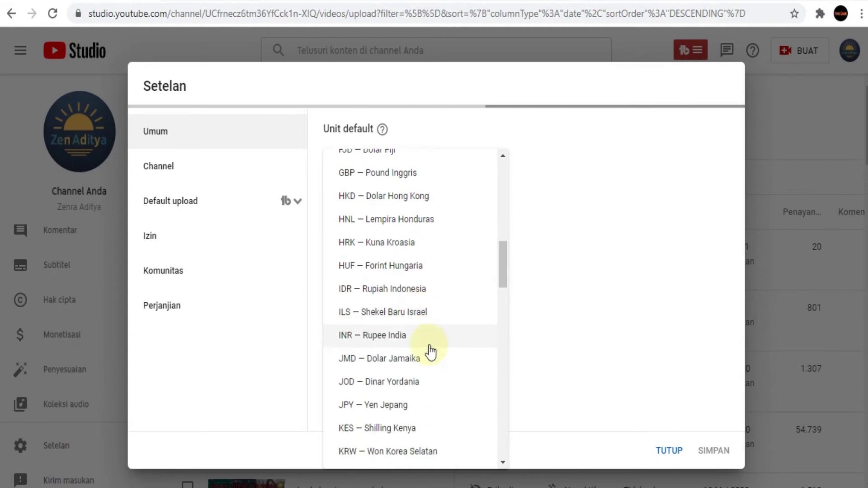
pyautogui.click(404, 292)
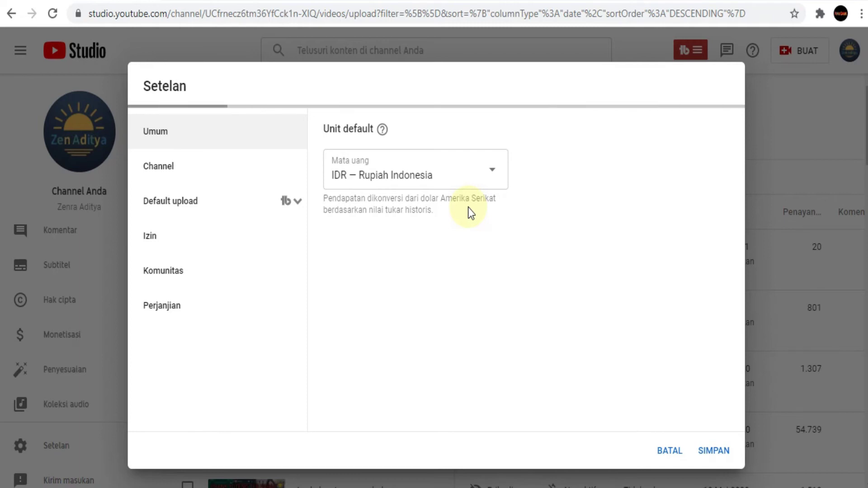
pyautogui.click(718, 451)
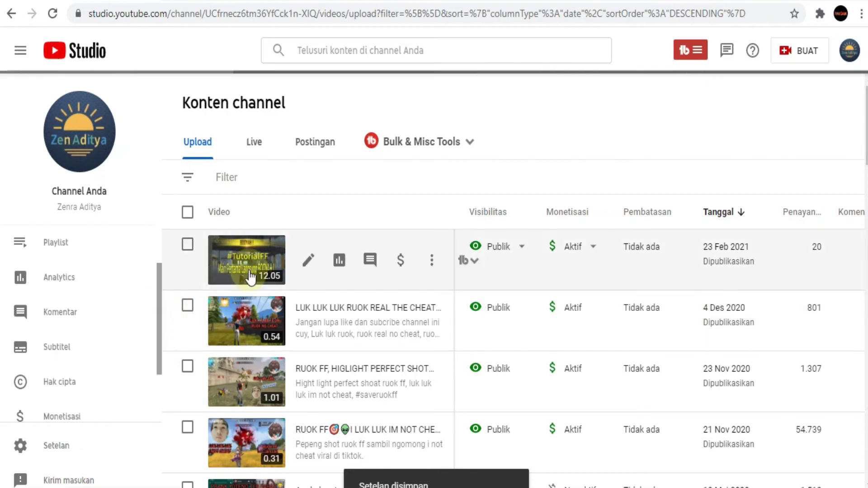
# - Open the analytics of the 23 Feb 2021 #TutorialFF video and examine its playback-based CPM in the revenue report
pyautogui.click(339, 261)
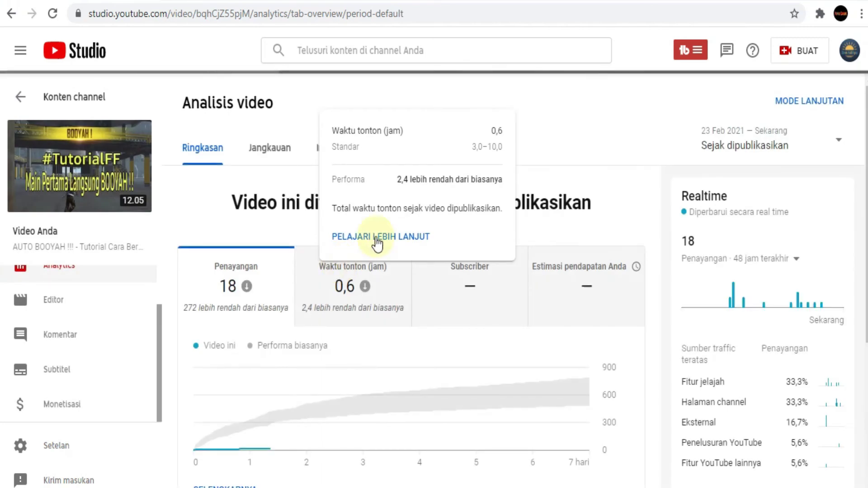
pyautogui.click(621, 103)
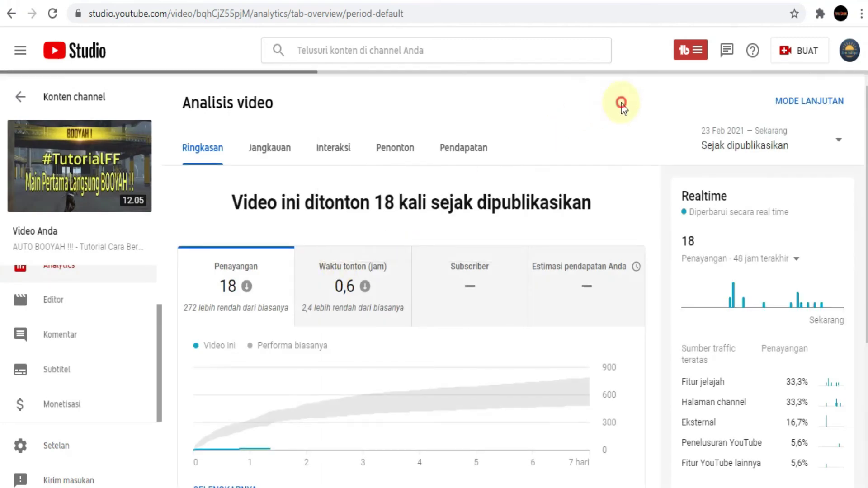
pyautogui.click(476, 143)
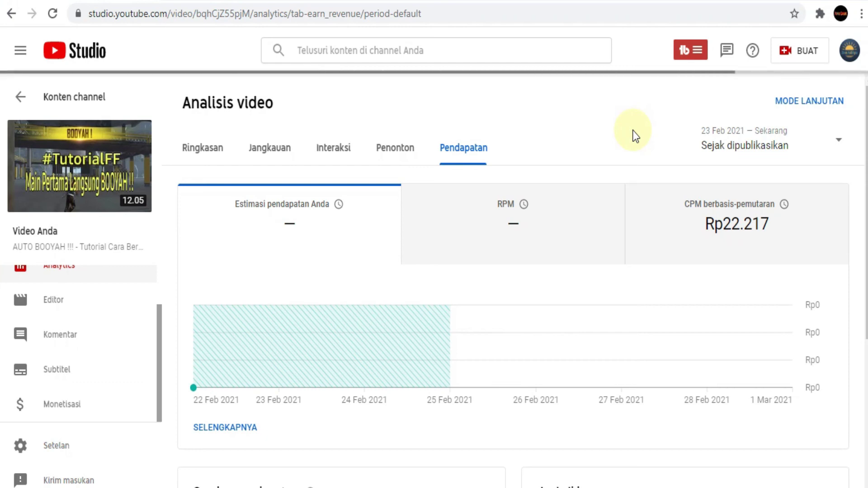
pyautogui.moveTo(625, 364)
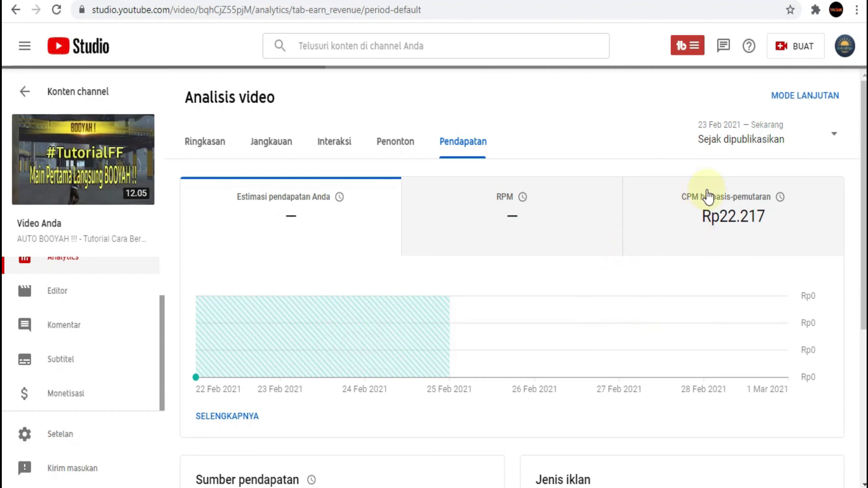
pyautogui.moveTo(748, 223)
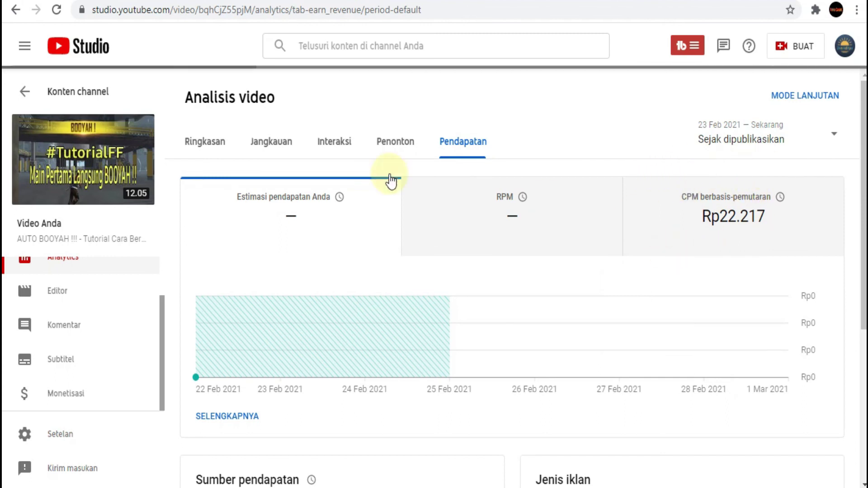
# - Set the channel's default currency to USD – Dolar Amerika Serikat, save the settings, and return to the channel content
pyautogui.moveTo(161, 327); pyautogui.dragTo(164, 355)
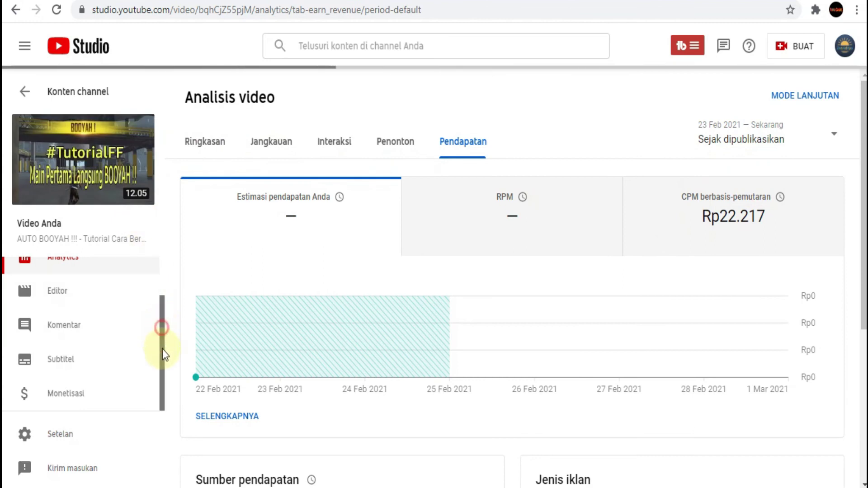
pyautogui.click(59, 435)
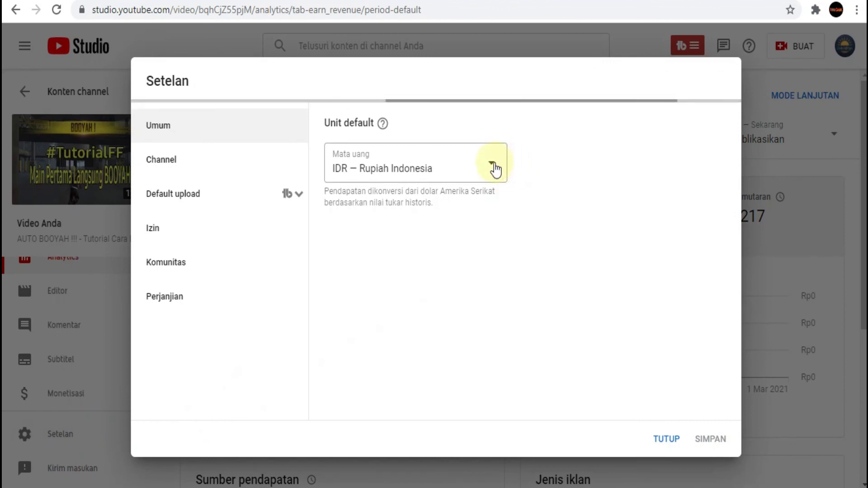
pyautogui.click(495, 170)
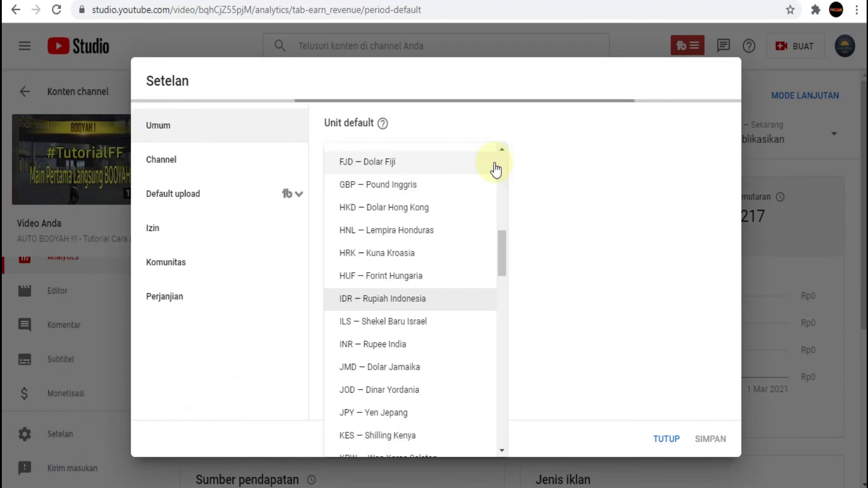
pyautogui.moveTo(504, 250); pyautogui.dragTo(490, 414)
pyautogui.click(449, 361)
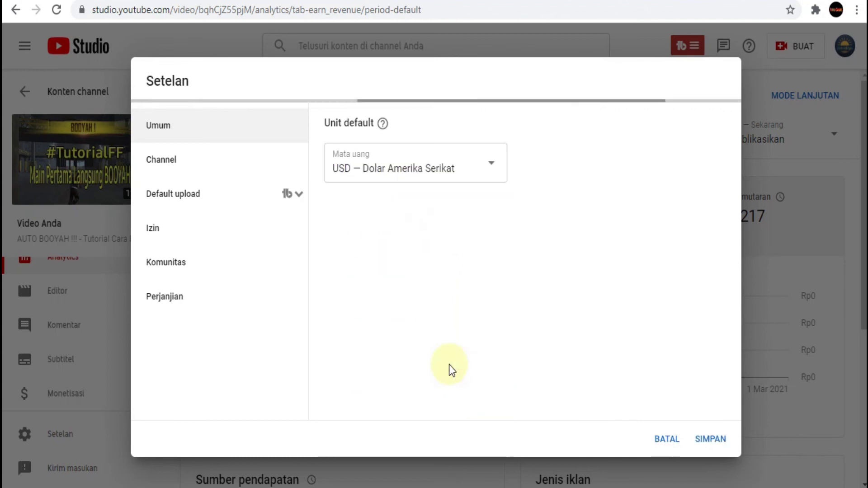
pyautogui.click(712, 440)
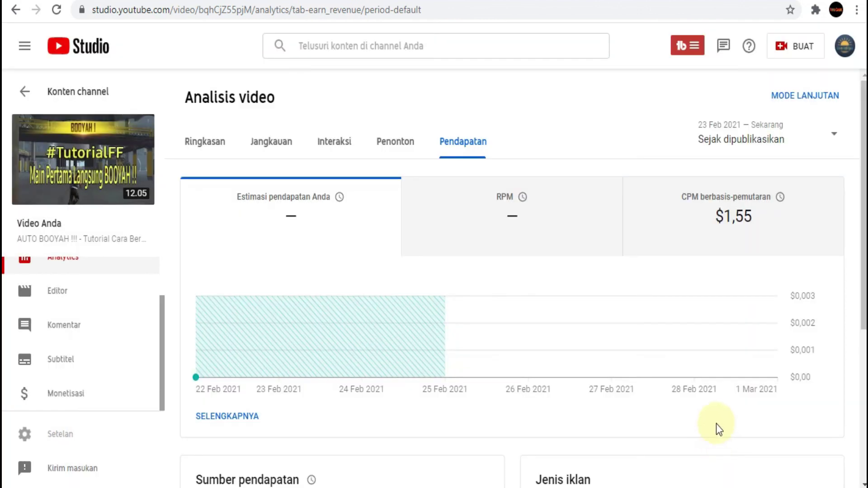
pyautogui.click(25, 94)
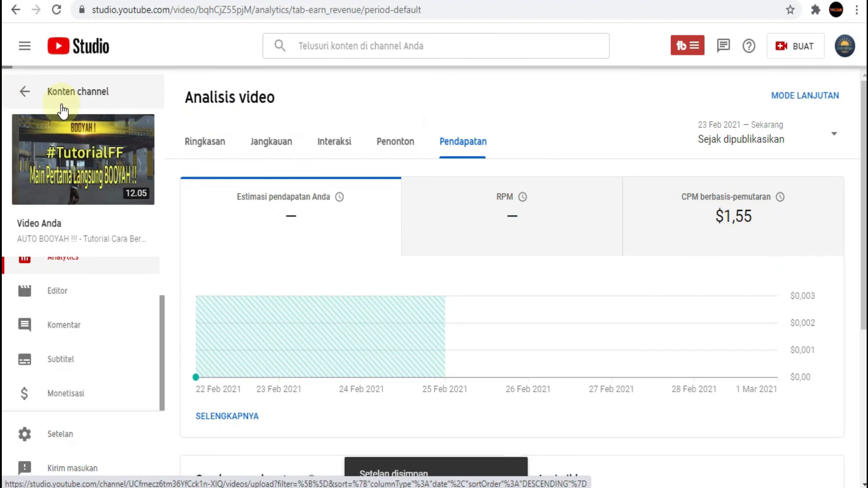